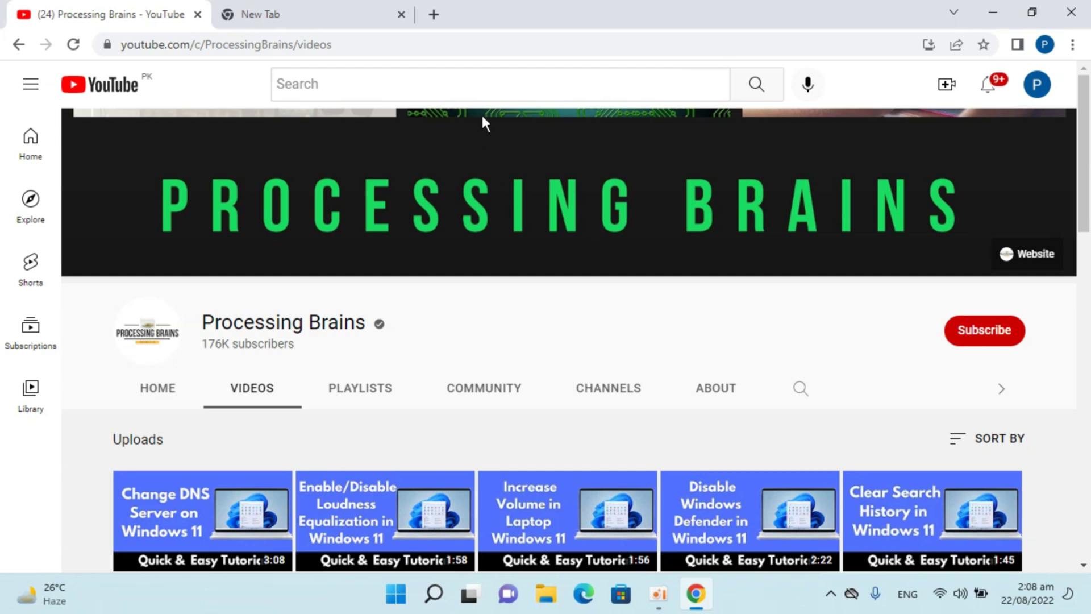
Step: Minimise and restore Chrome, then switch to the empty new tab
left_click(992, 16)
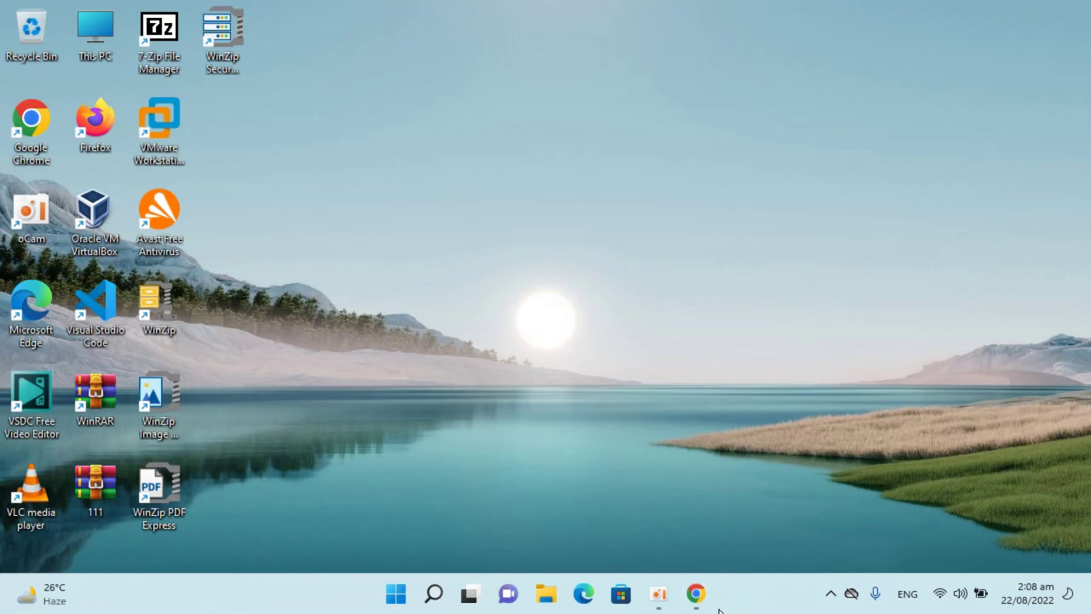
left_click(696, 594)
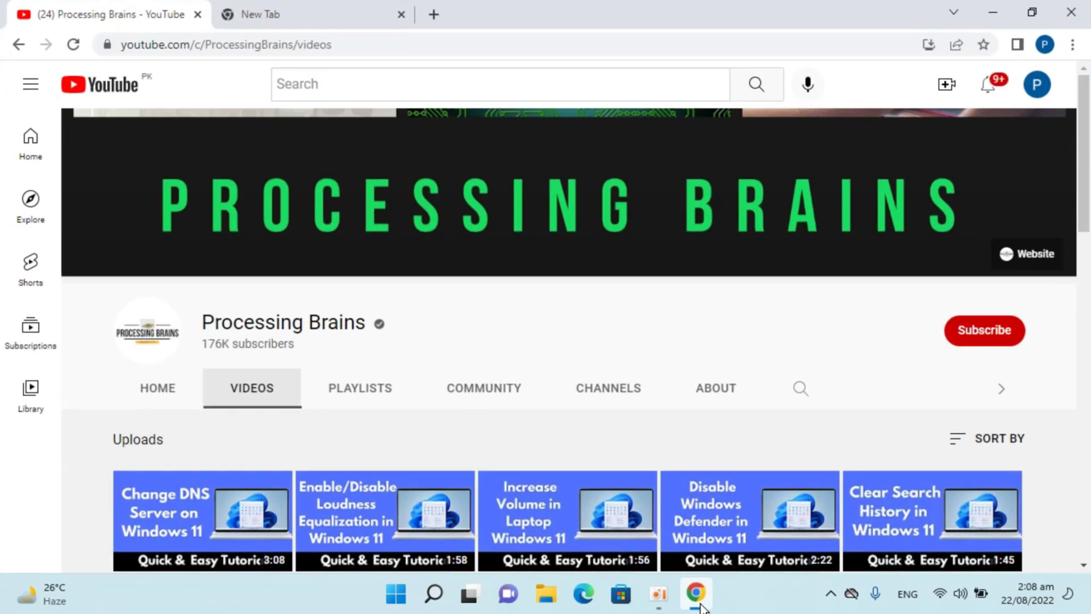
left_click(353, 14)
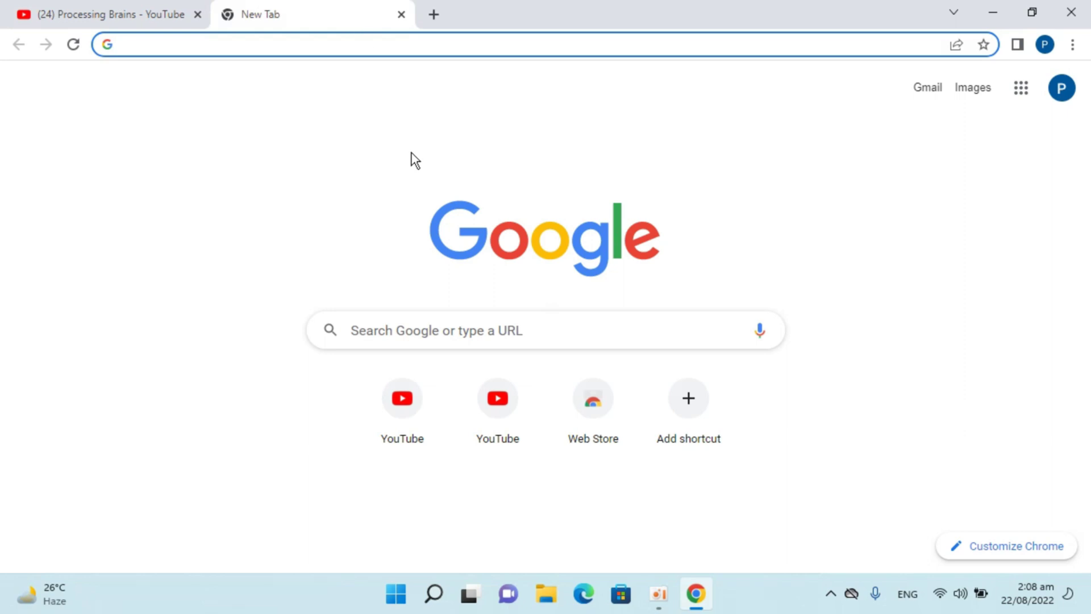
Step: Search Google for 'adobe acrobat dc' from the address bar suggestion and select the query text
type("ad")
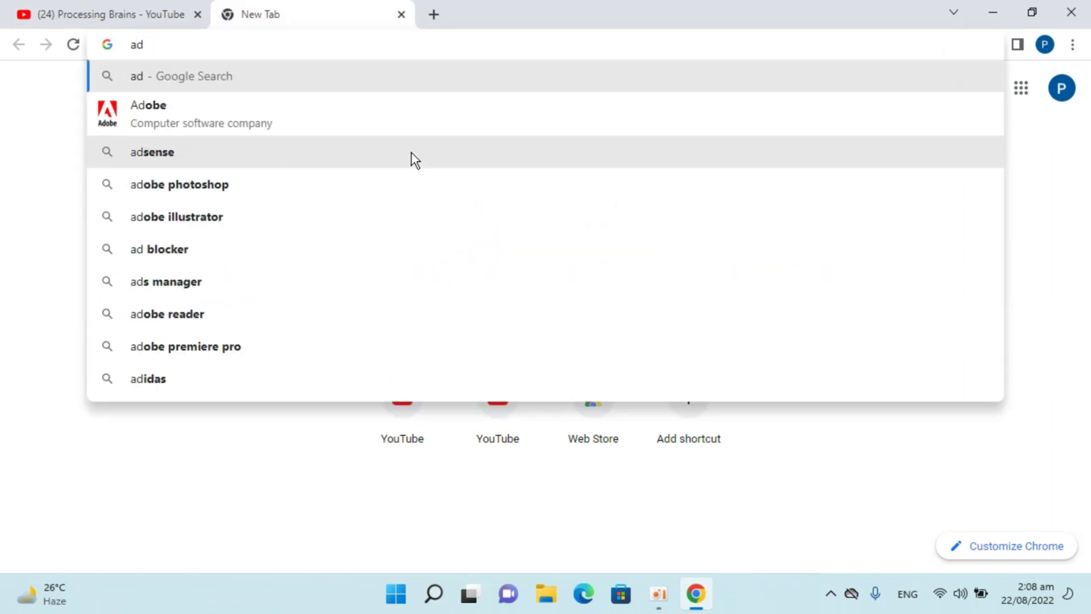
type("b")
key("BackSpace")
type("ob")
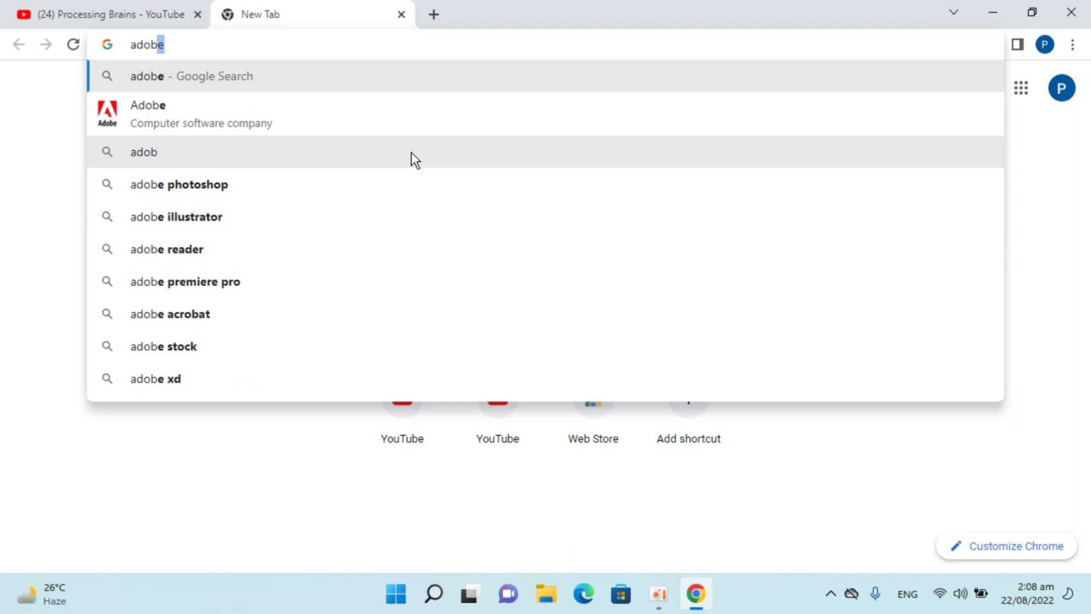
type("e")
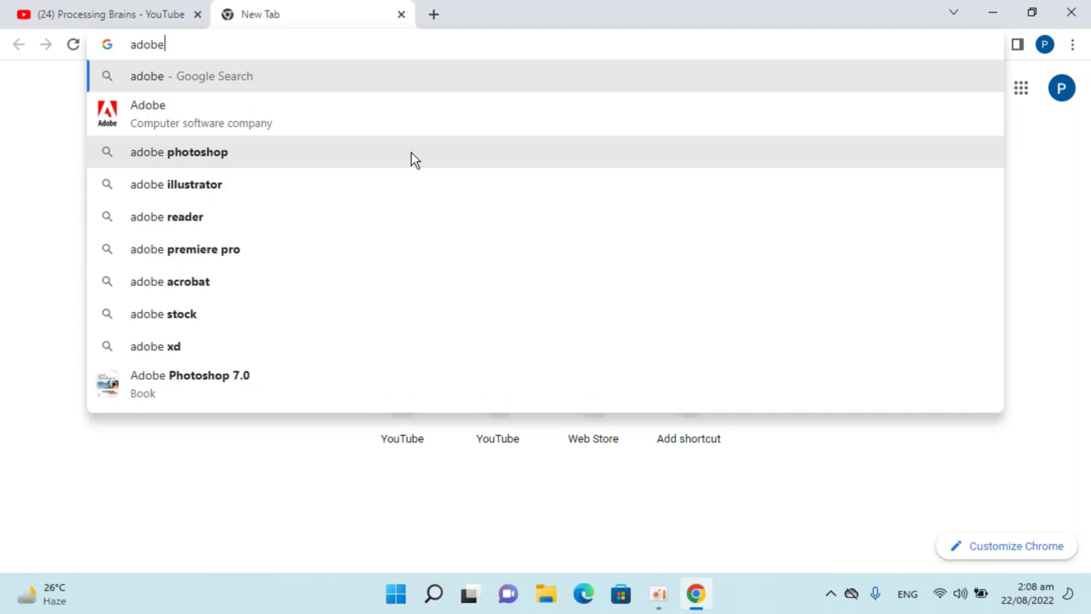
type(" acro")
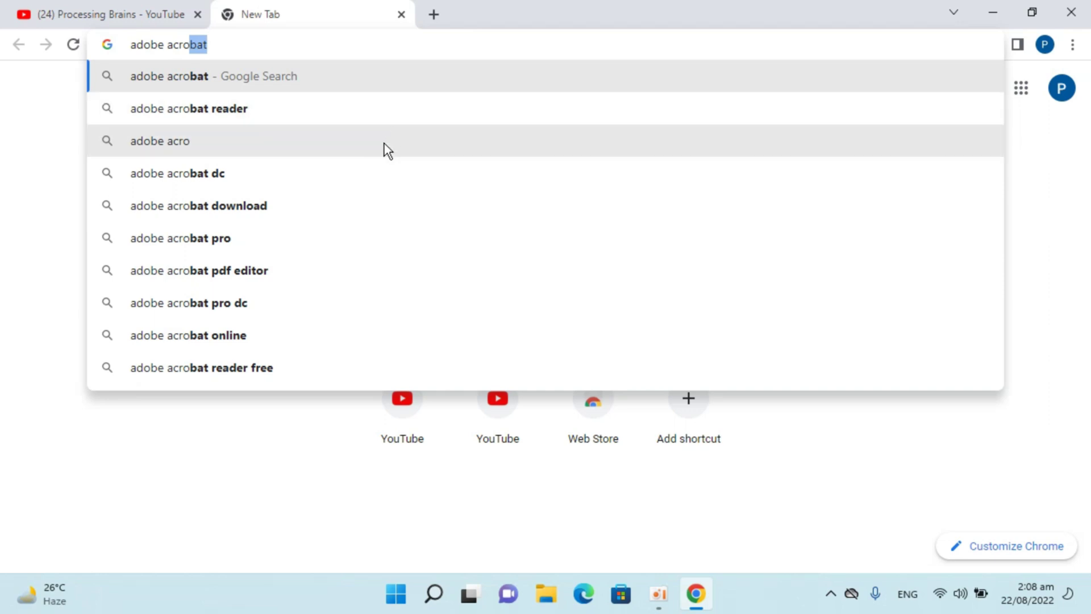
left_click(353, 167)
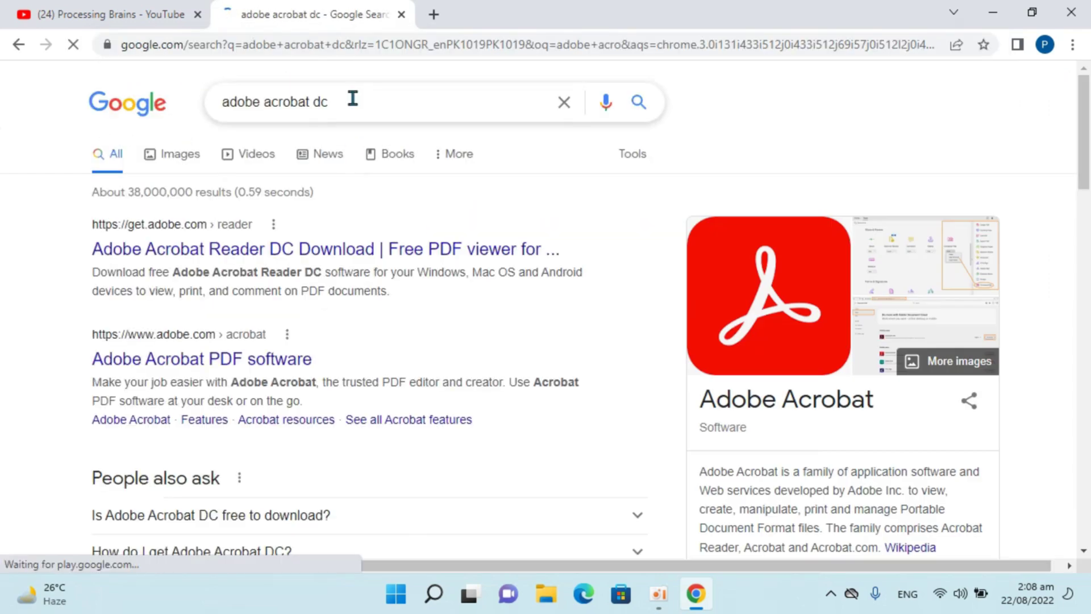
left_click_drag(353, 99, 246, 91)
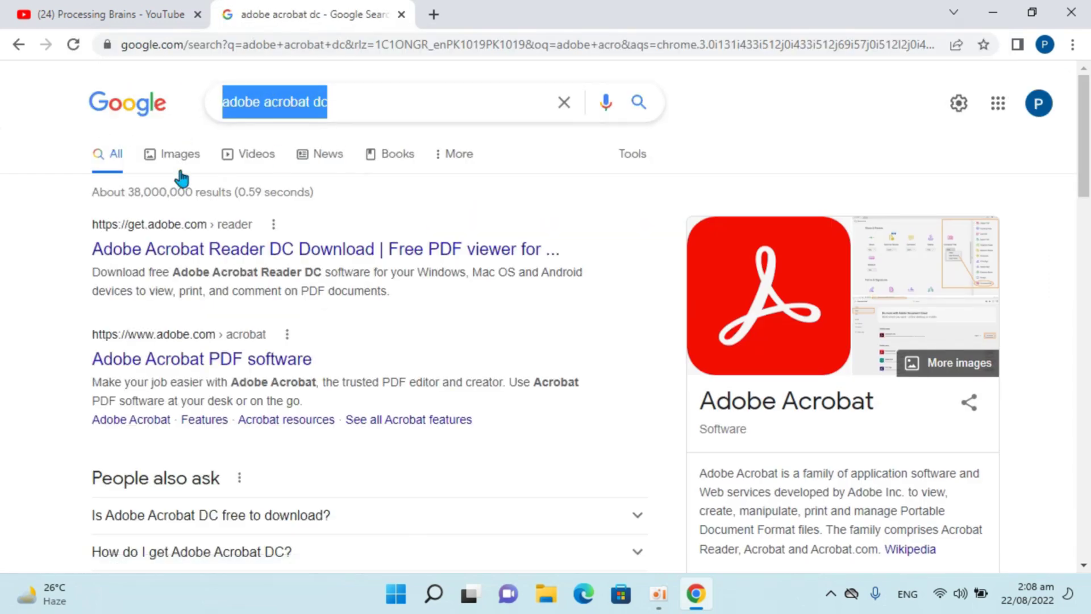
Step: Open the get.adobe.com Acrobat Reader download page from the search results
left_click(4, 264)
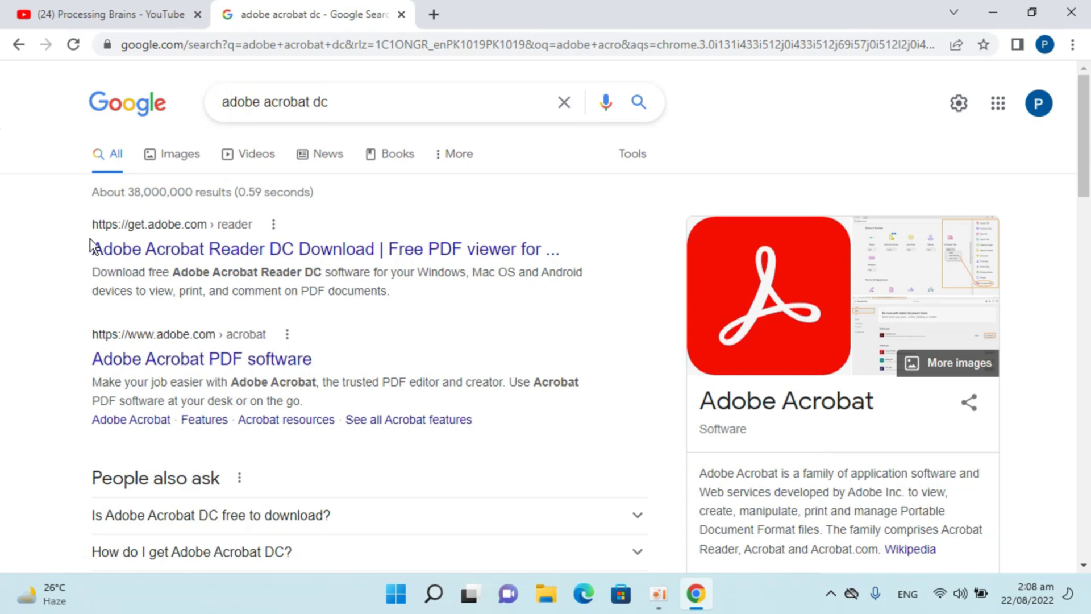
left_click(173, 256)
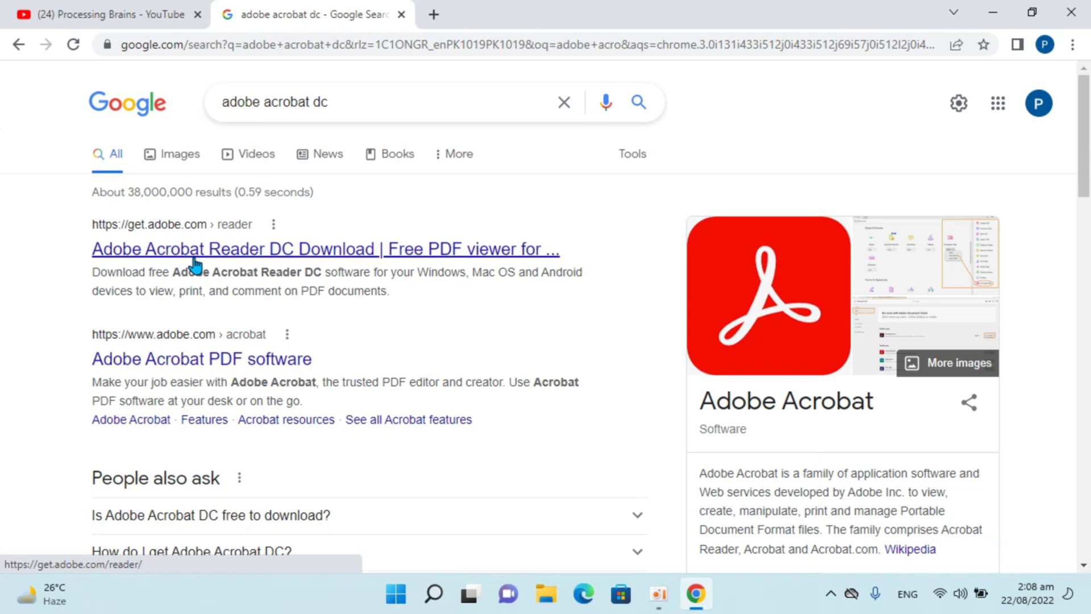
left_click(150, 255)
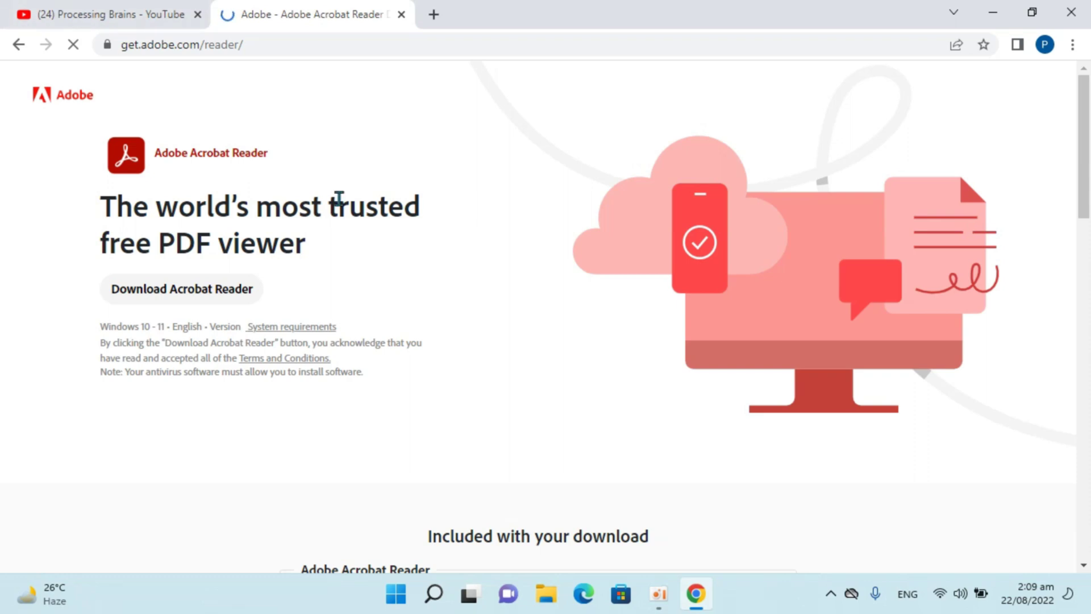
Step: Download Acrobat Reader with the McAfee add-ons included and run the installer
scroll(634, 263, "down", 4)
scroll(634, 262, "down", 3)
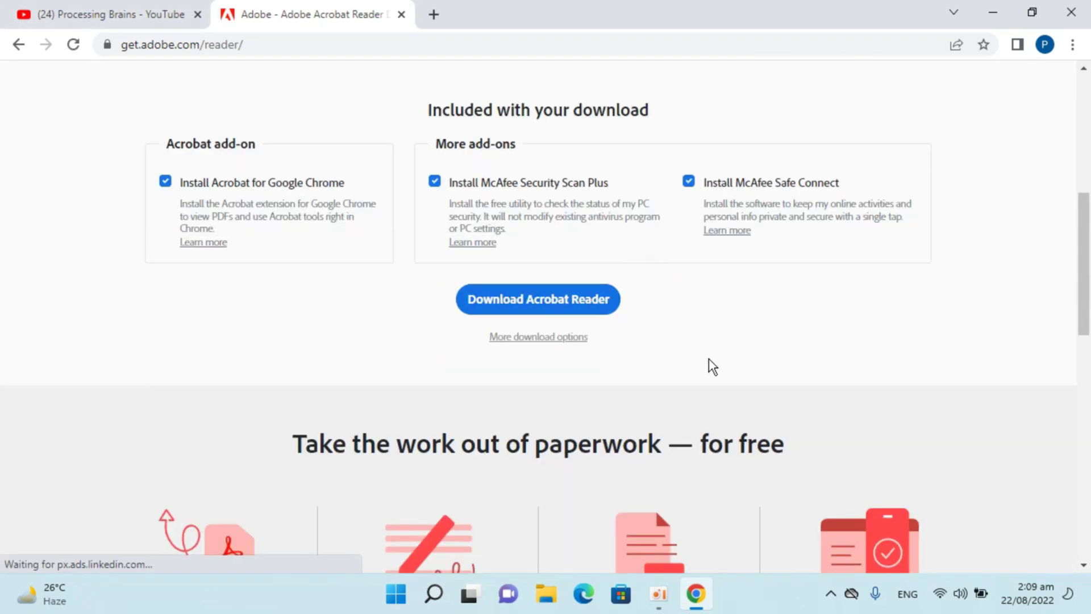
scroll(708, 358, "up", 7)
left_click(257, 290)
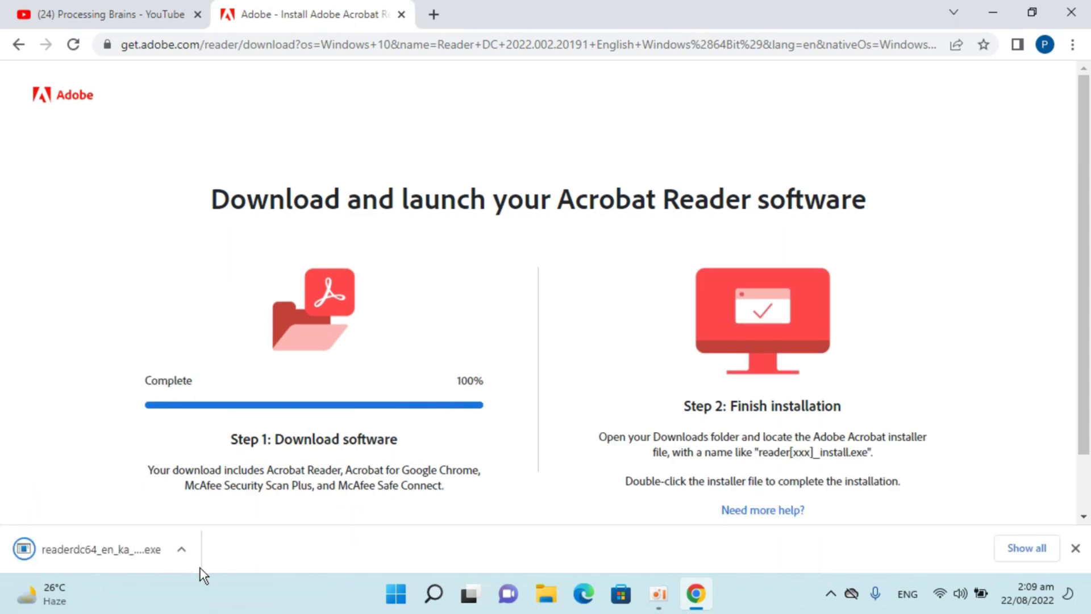
left_click(104, 553)
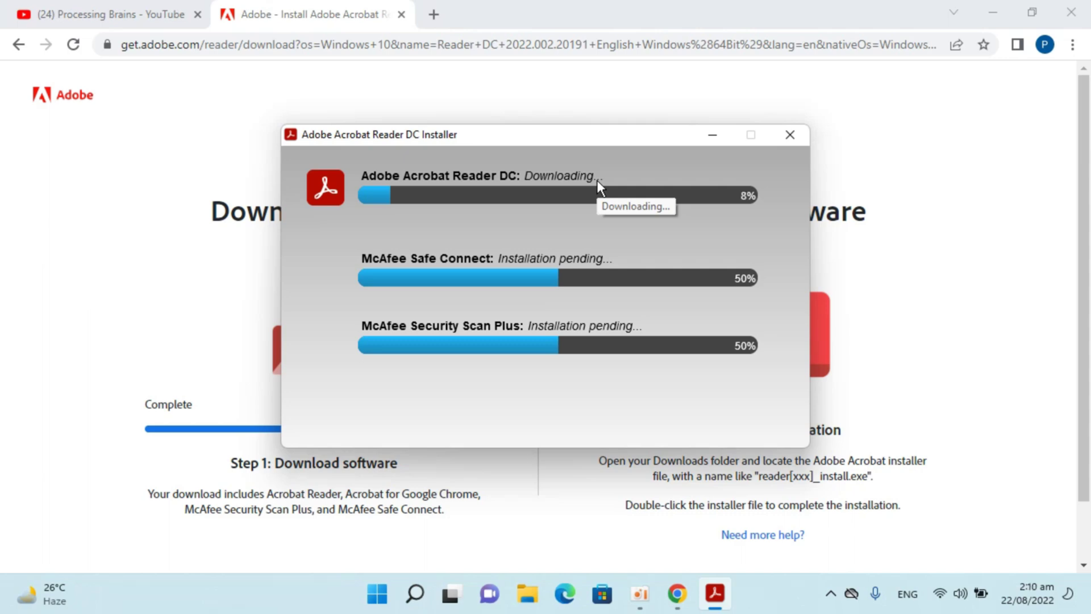
Step: Open Task Manager on the Performance view to watch Wi-Fi throughput, then return to the installer
right_click(779, 590)
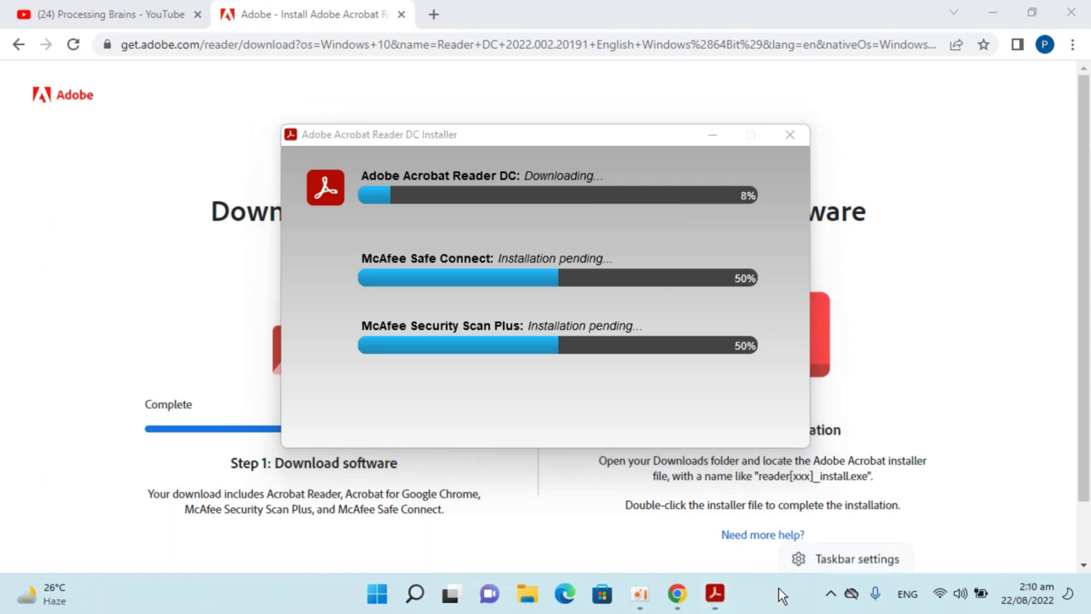
right_click(376, 594)
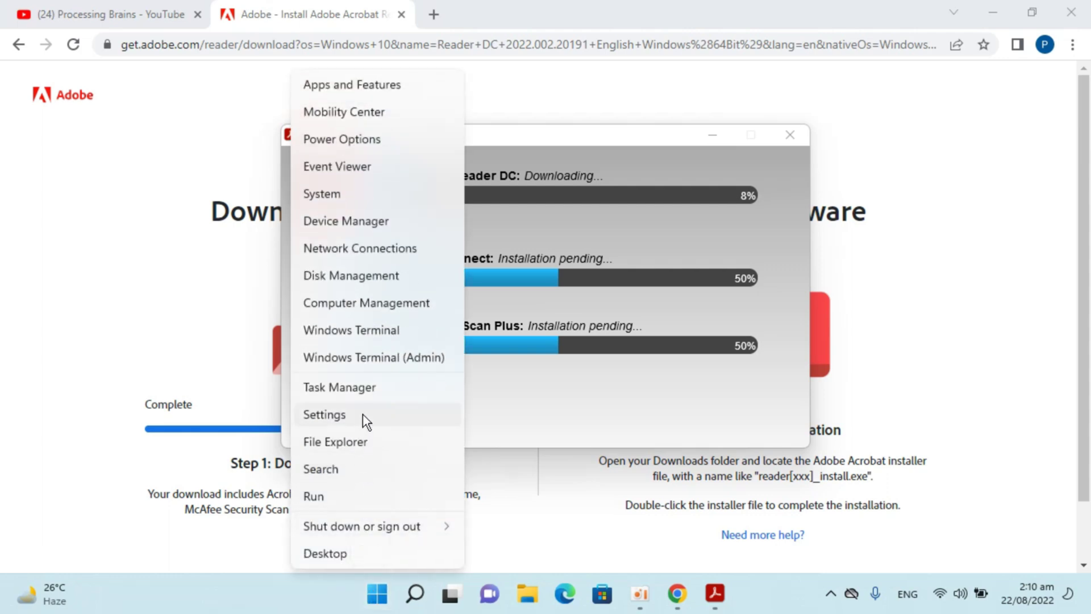
left_click(362, 394)
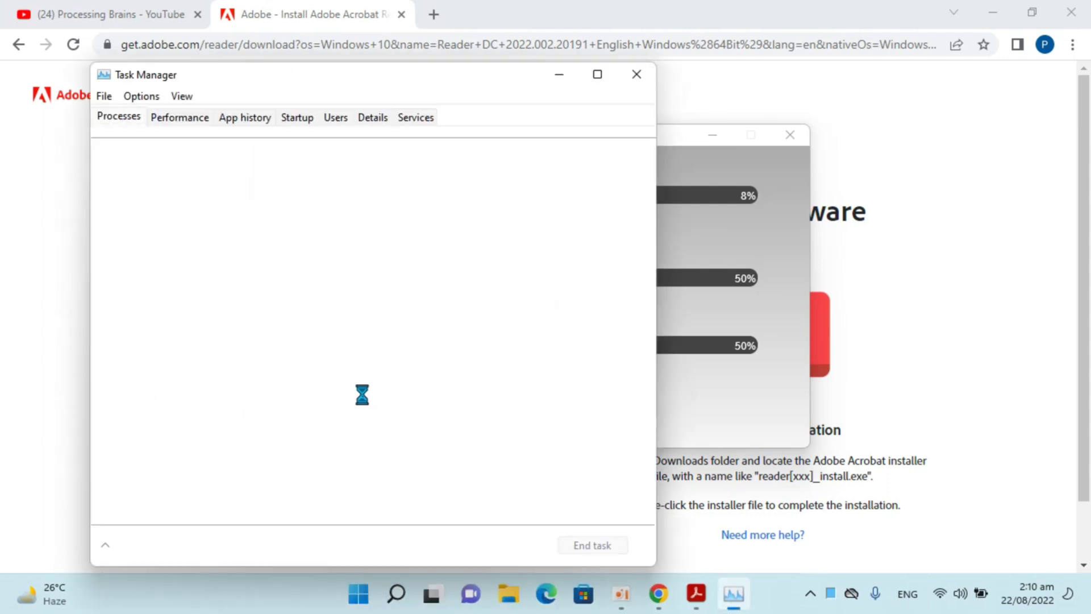
left_click(181, 117)
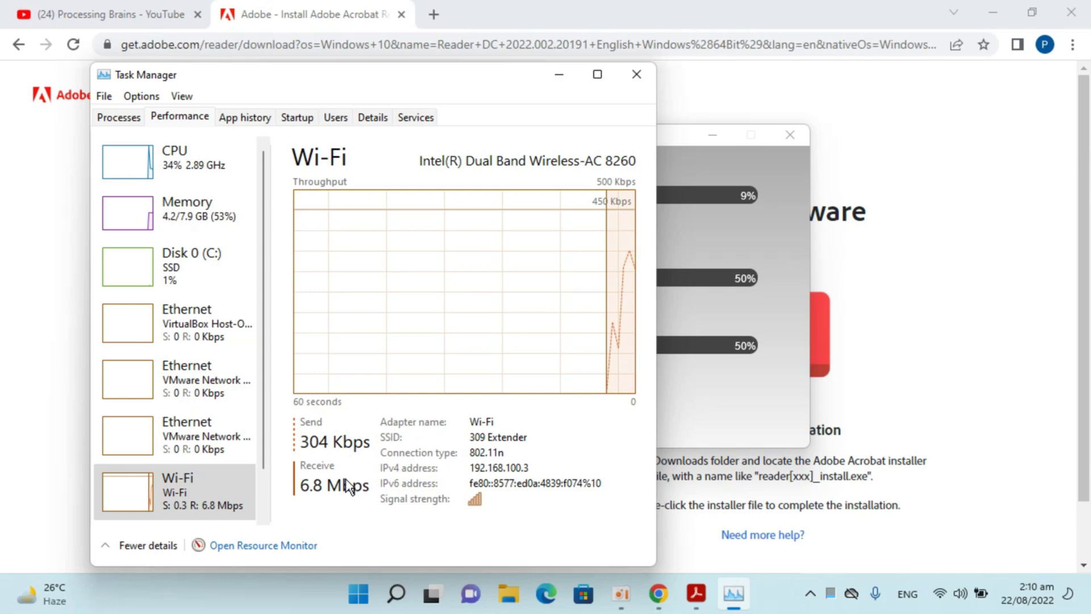
left_click(711, 216)
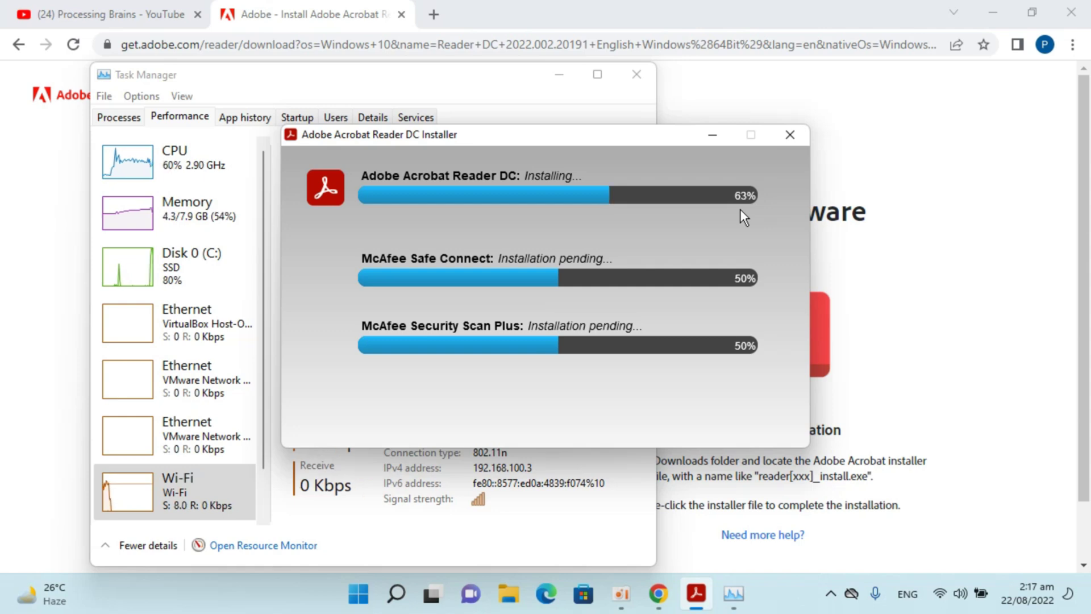
Step: Let Acrobat Reader and both McAfee components finish installing, then Finish with Launch Acrobat checked
left_click(630, 134)
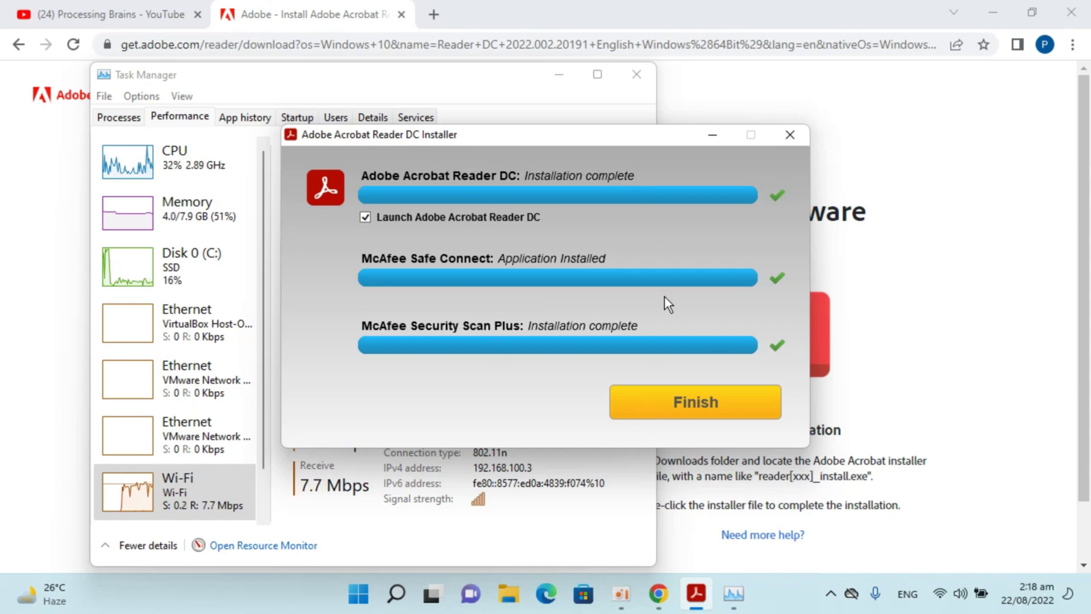
left_click(683, 415)
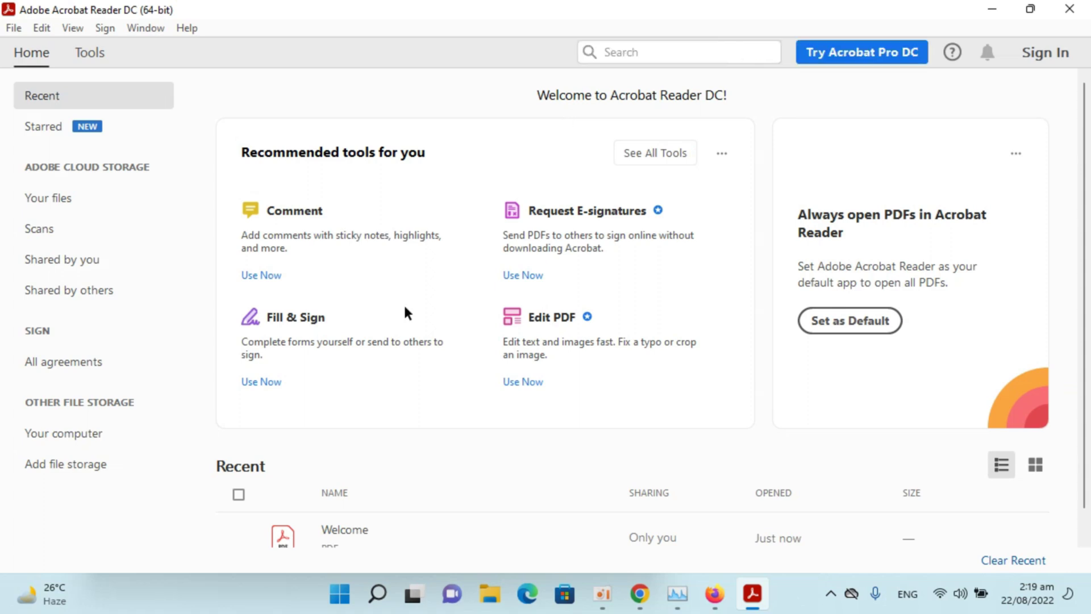
Step: Decline making Acrobat Reader DC the default PDF application
left_click(697, 335)
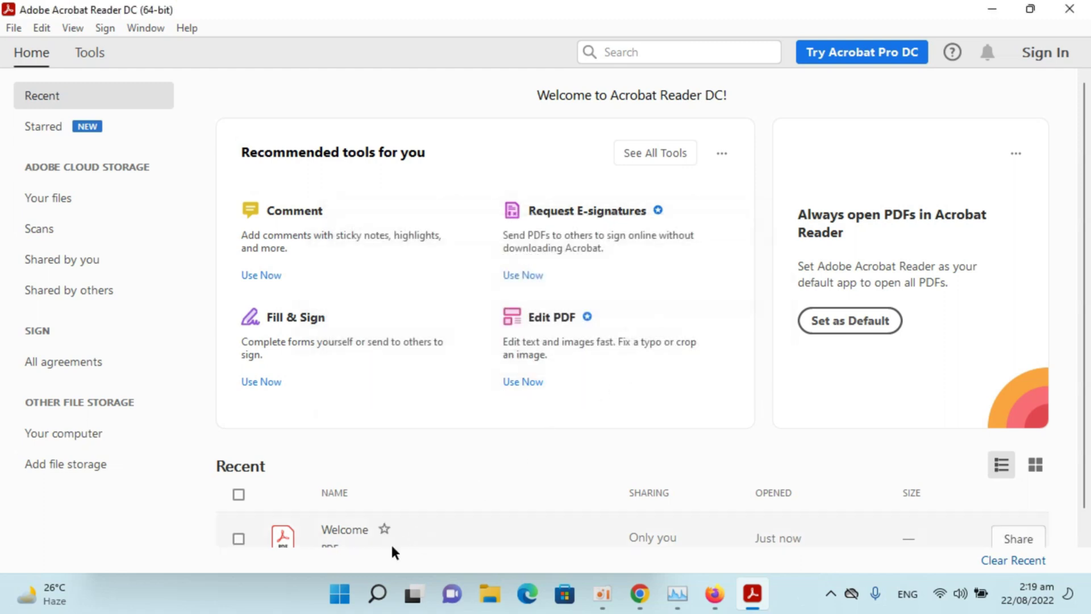
Step: Find Control Panel by searching 'contr' and go to Programs' Uninstall a program list
left_click(376, 594)
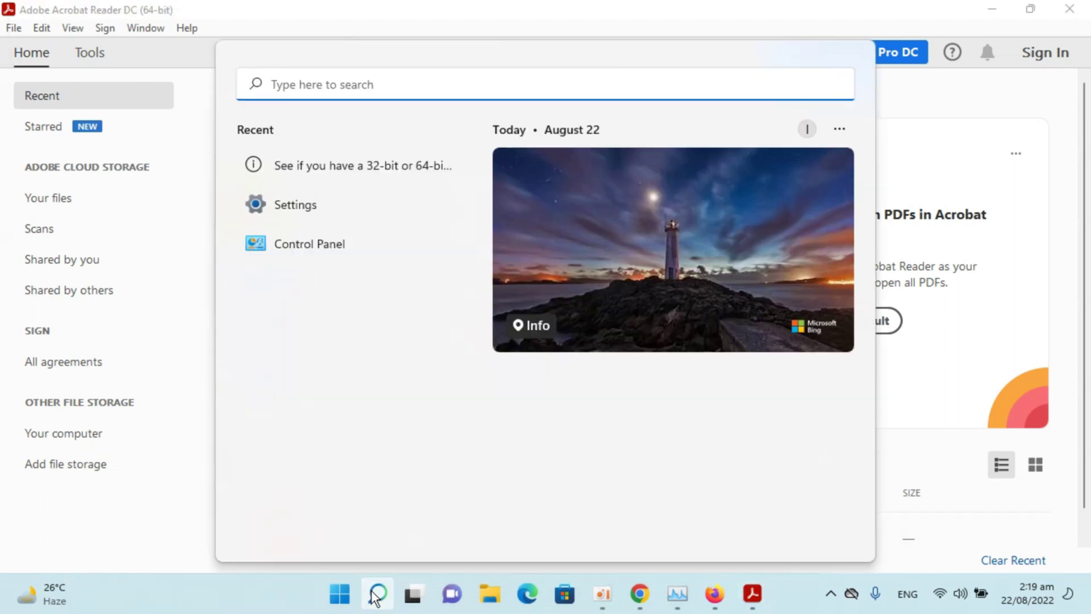
type("c")
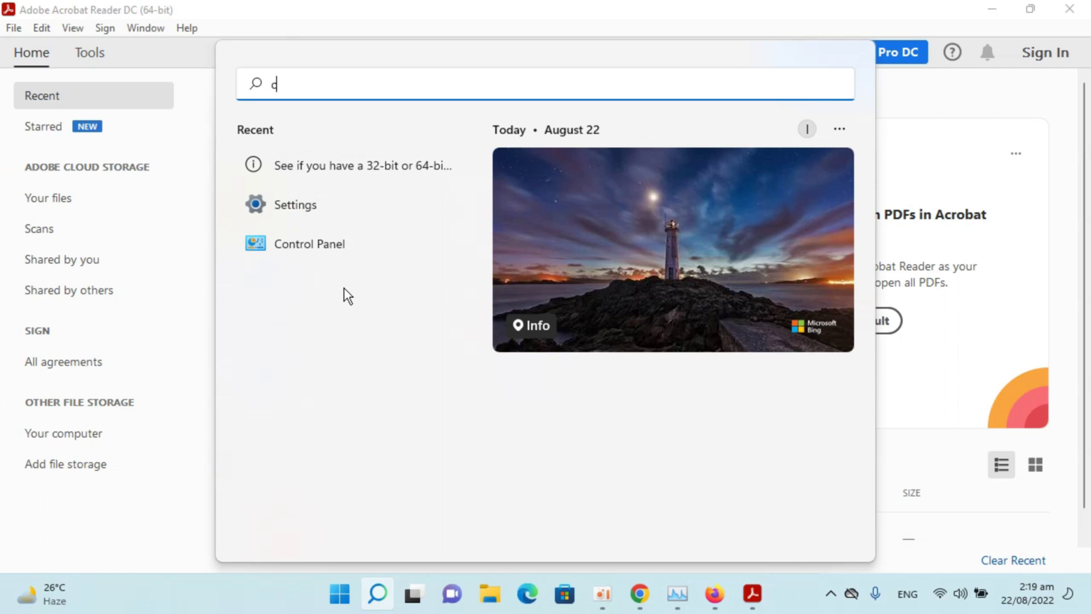
type("ontr")
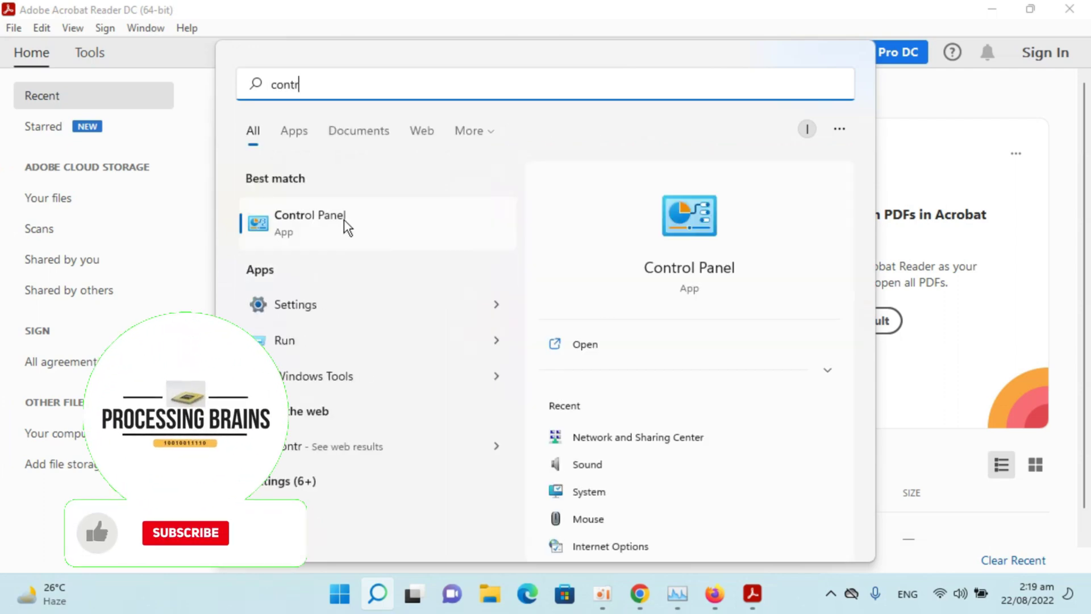
left_click(318, 221)
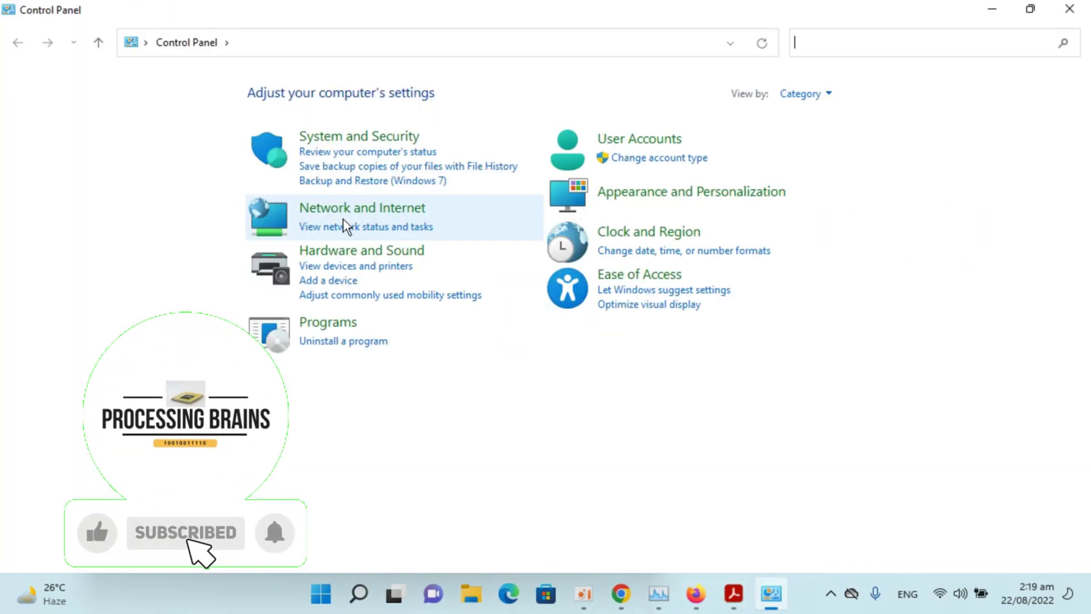
left_click(797, 91)
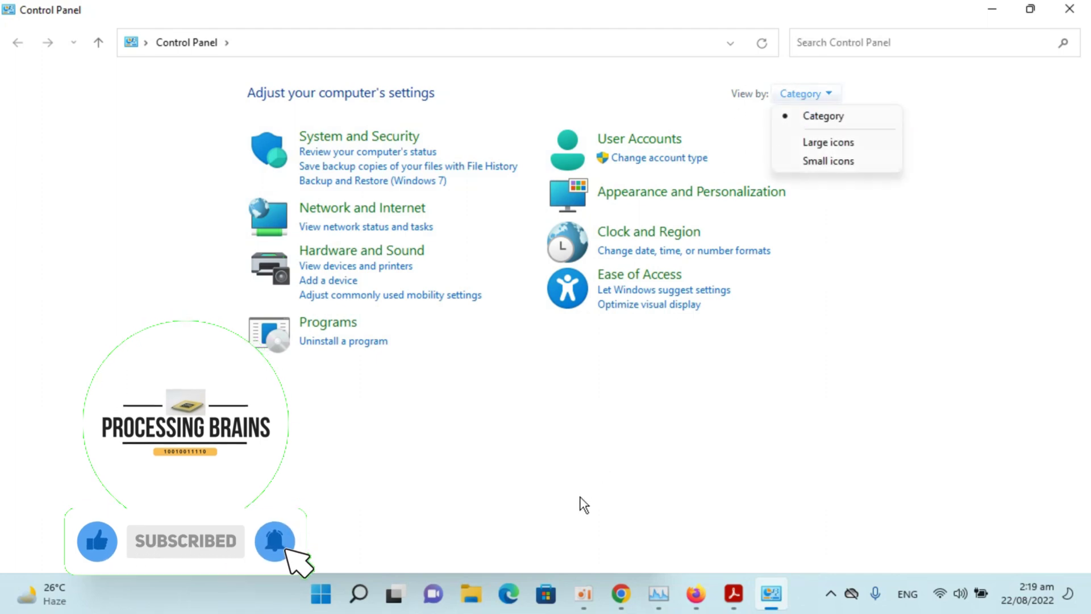
left_click(366, 341)
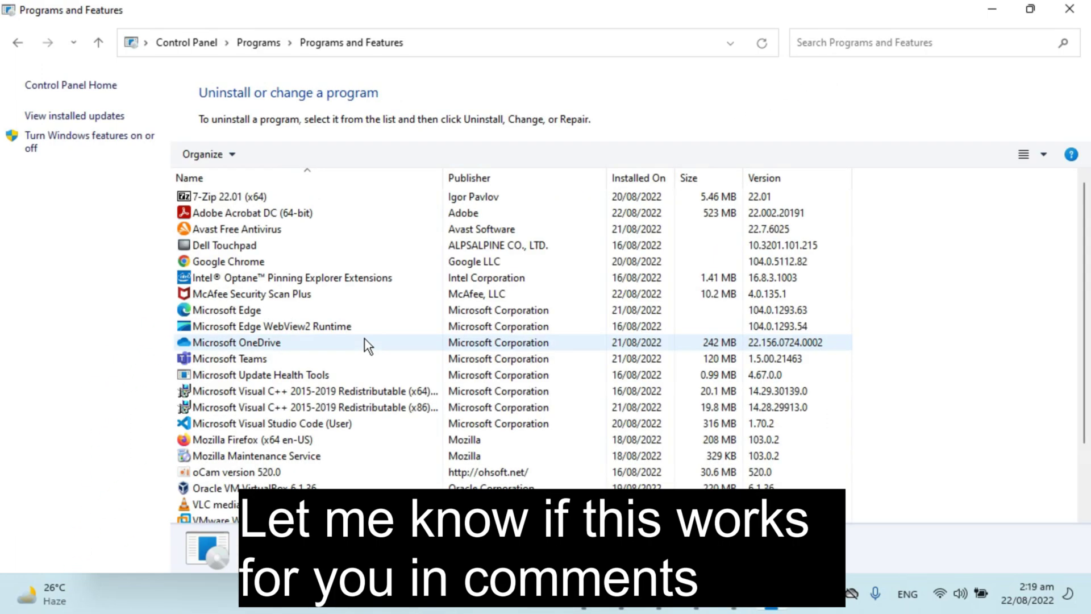
Step: Uninstall McAfee Security Scan Plus via its Uninstall/Change option
scroll(364, 337, "down", 2)
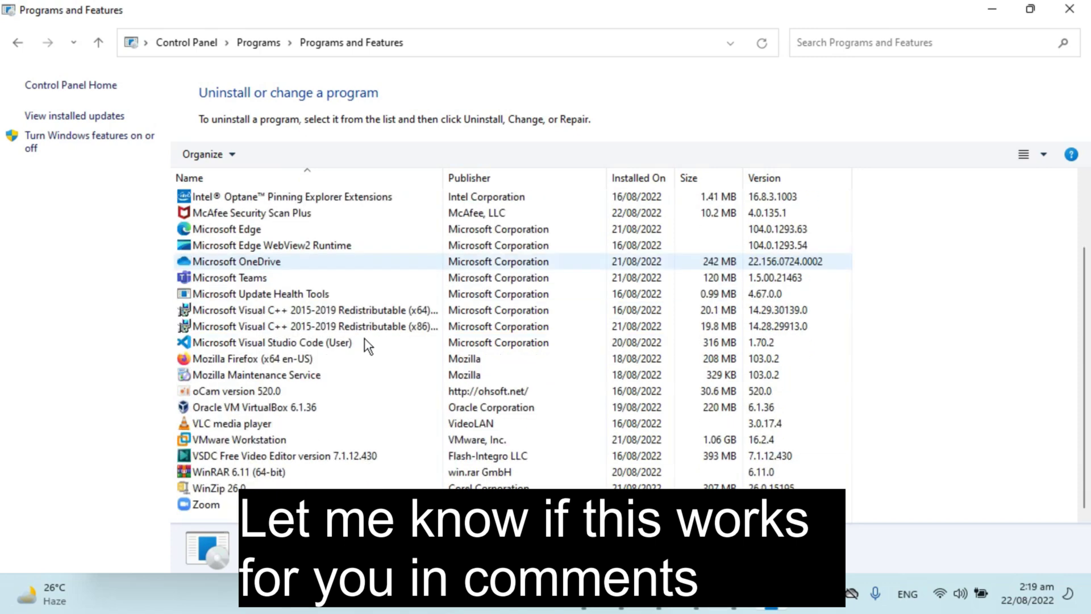
scroll(363, 338, "up", 2)
left_click(313, 297)
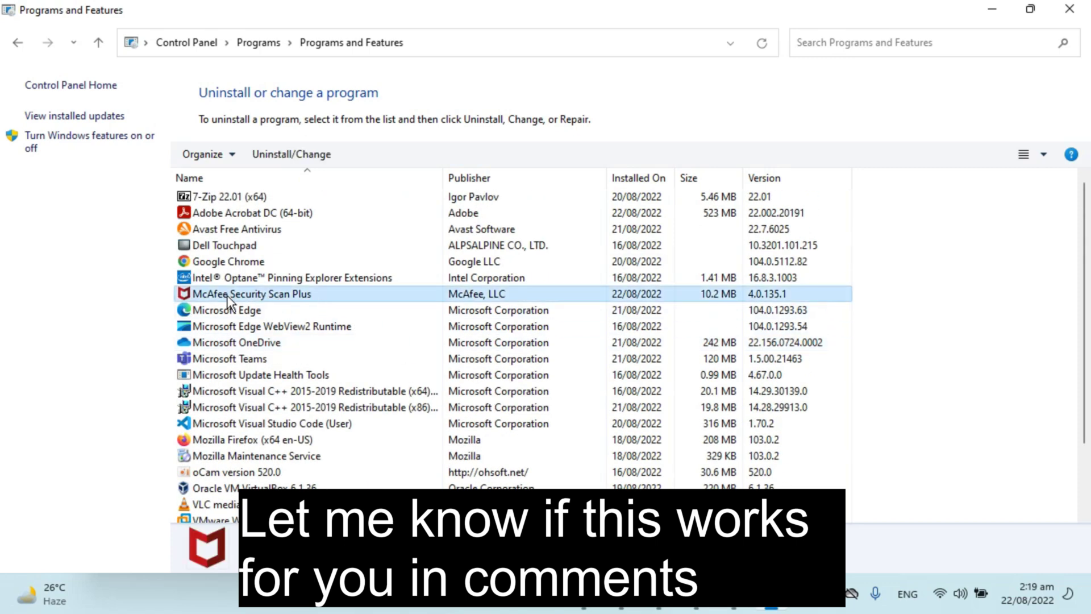
right_click(267, 301)
left_click(329, 308)
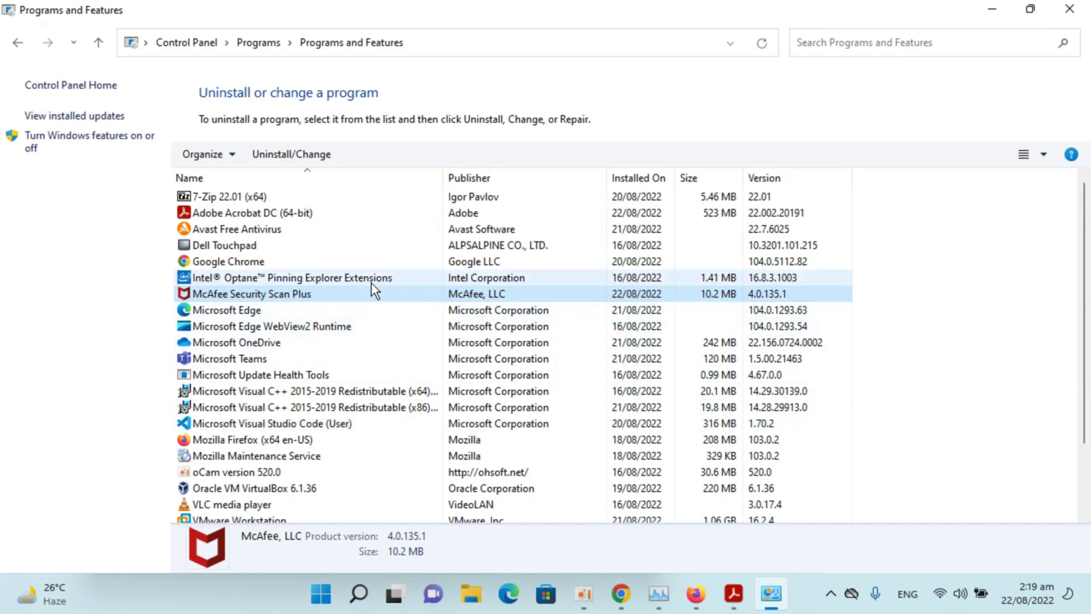
Step: Check McAfee Security Scan Plus is gone from the programs list and return to Acrobat Reader DC
scroll(356, 392, "down", 2)
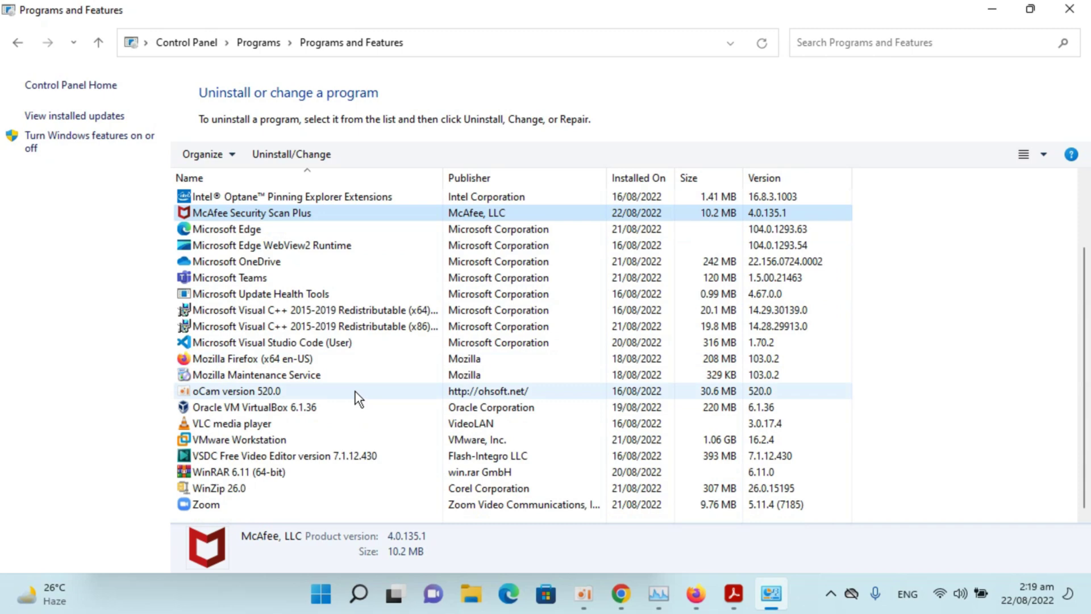
scroll(355, 392, "up", 2)
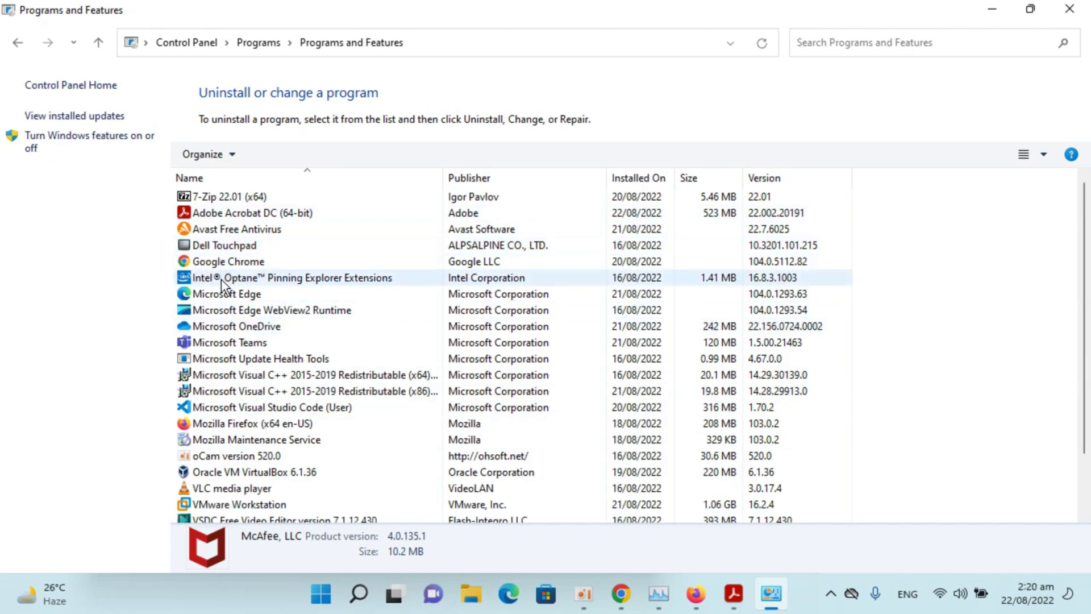
left_click(733, 593)
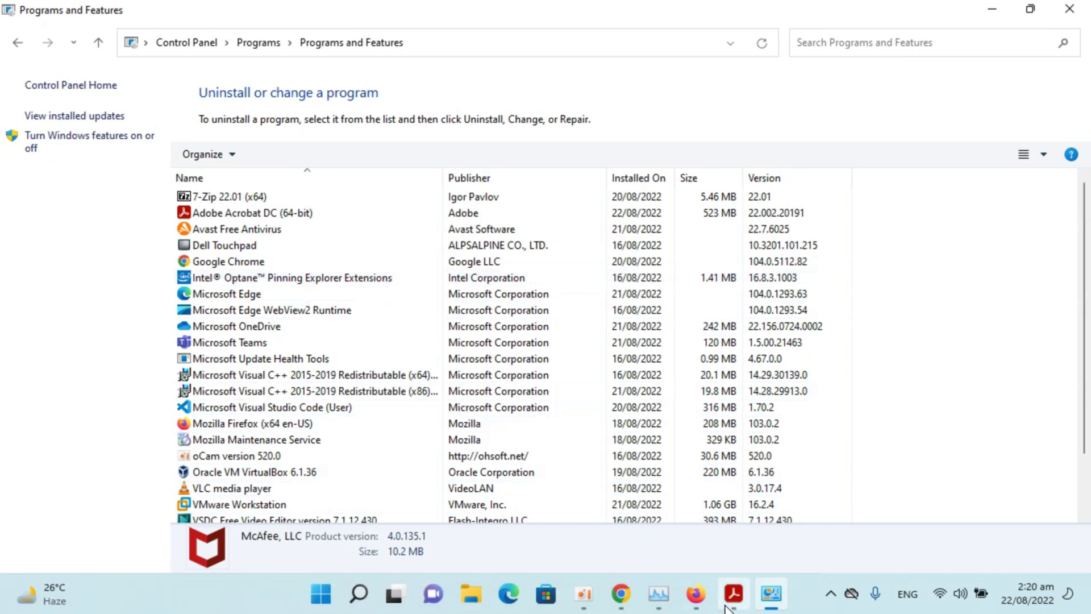